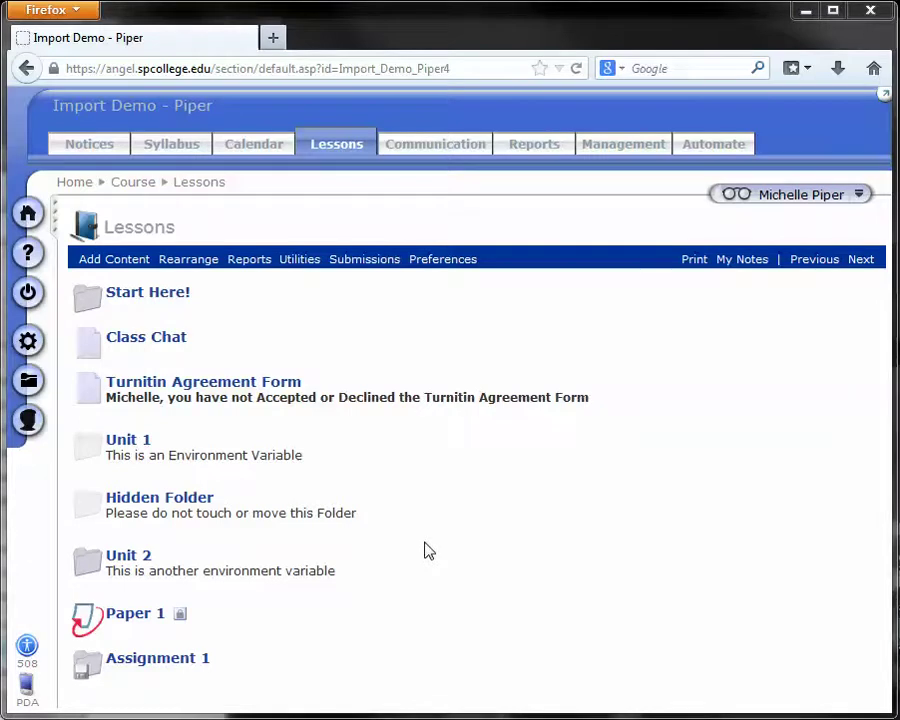
Open the settings of Assignment 1 and start a new macro from the page text editor.
{"action": "mouse_move", "coordinate": [228, 660]}
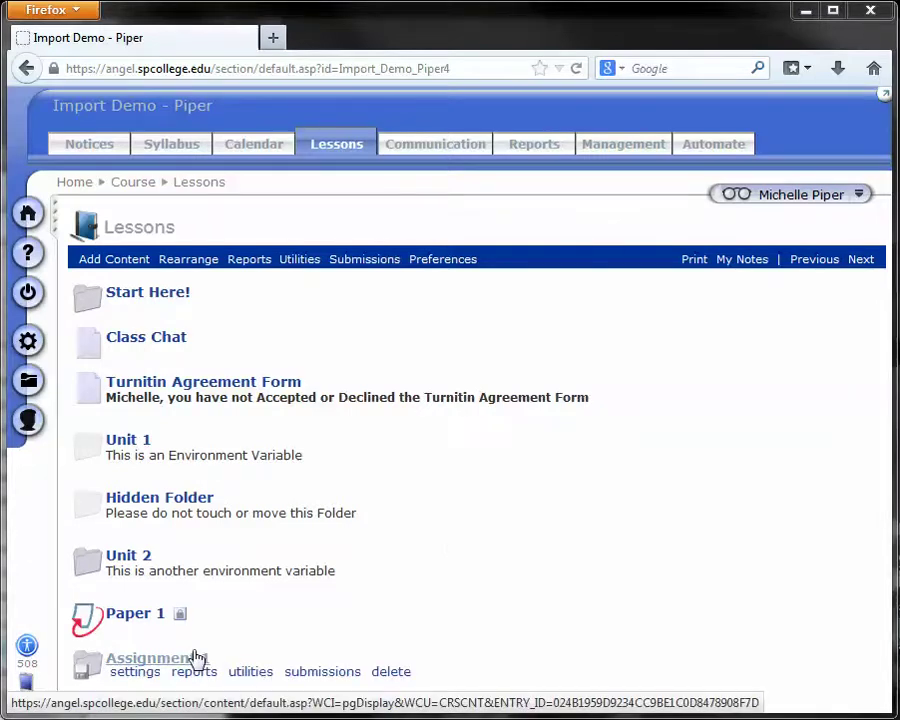
{"action": "left_click", "coordinate": [152, 683]}
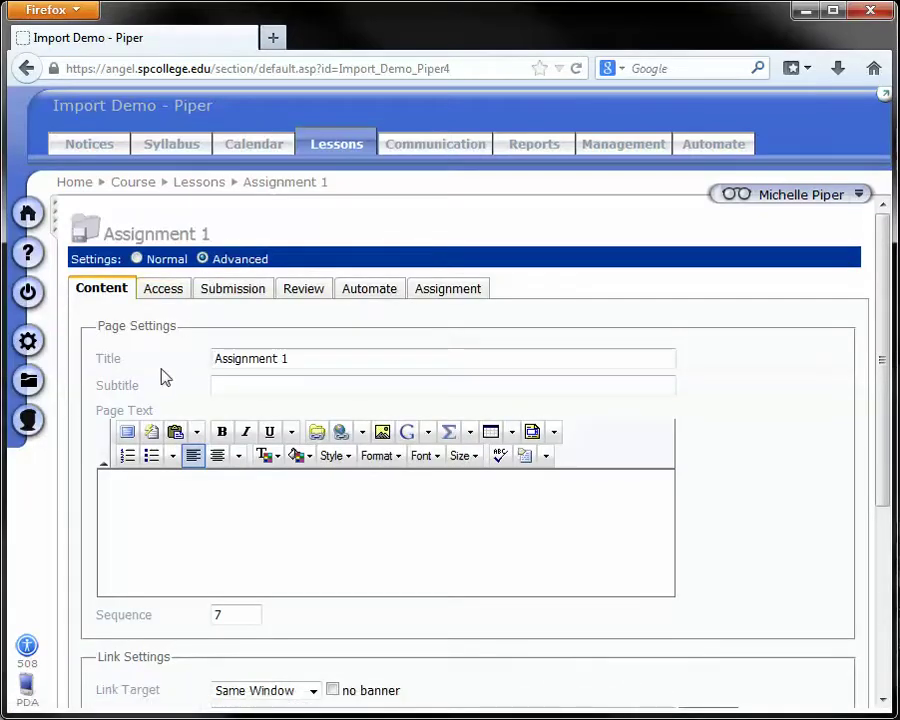
{"action": "left_click", "coordinate": [151, 433]}
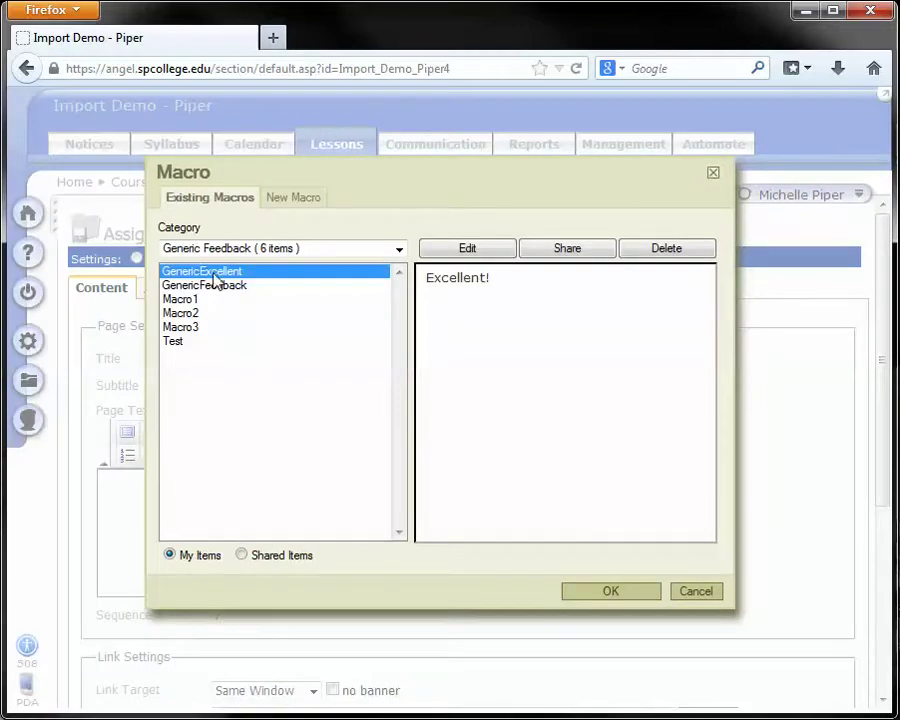
{"action": "left_click", "coordinate": [282, 203]}
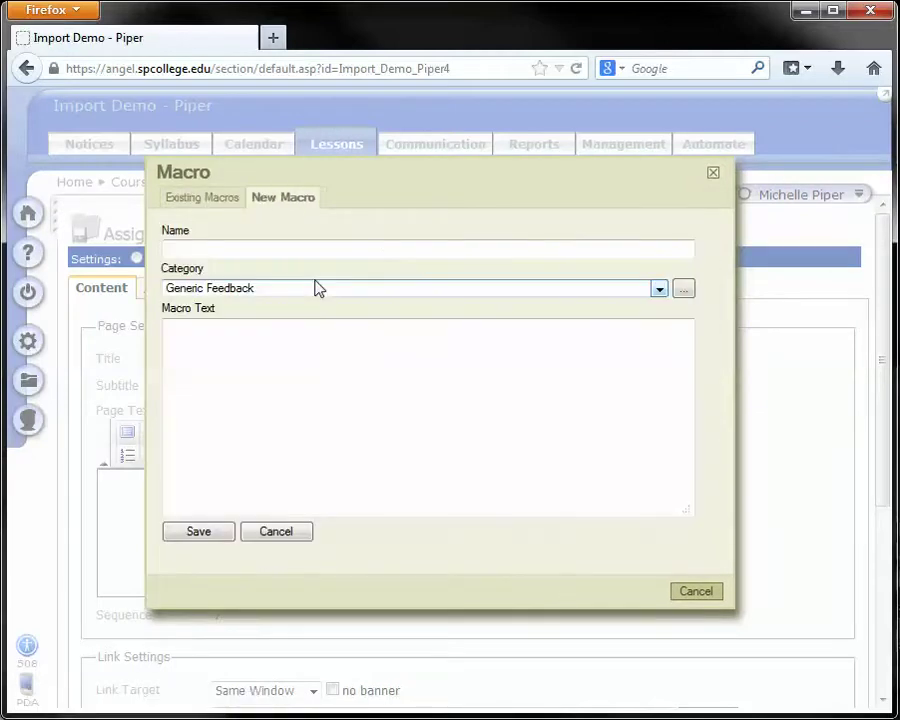
Name the new macro Project1_GeneralFeedback.
{"action": "left_click", "coordinate": [312, 248]}
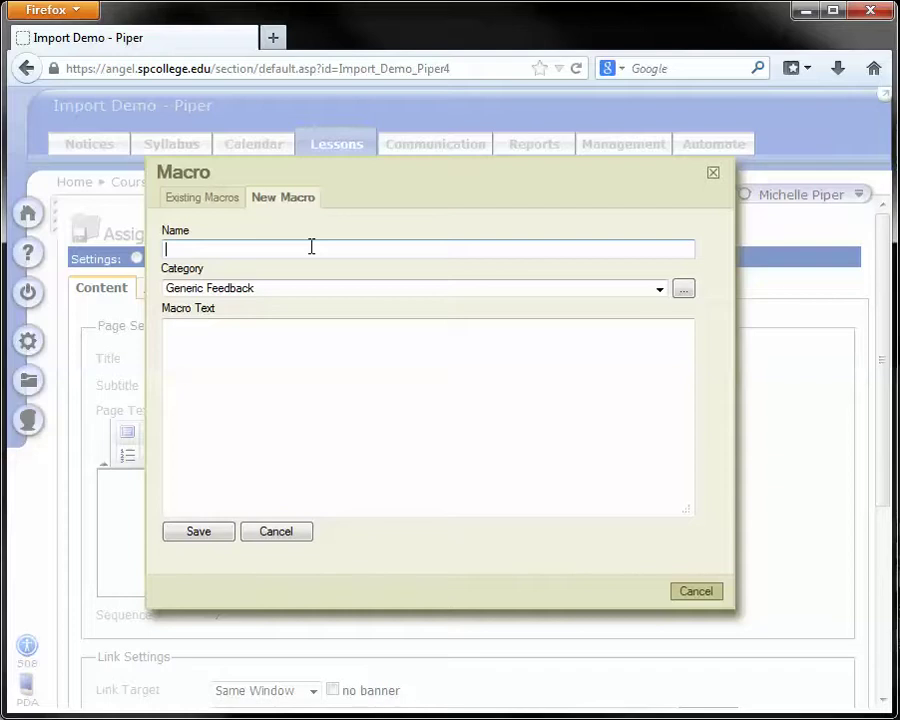
{"action": "type", "text": "P"}
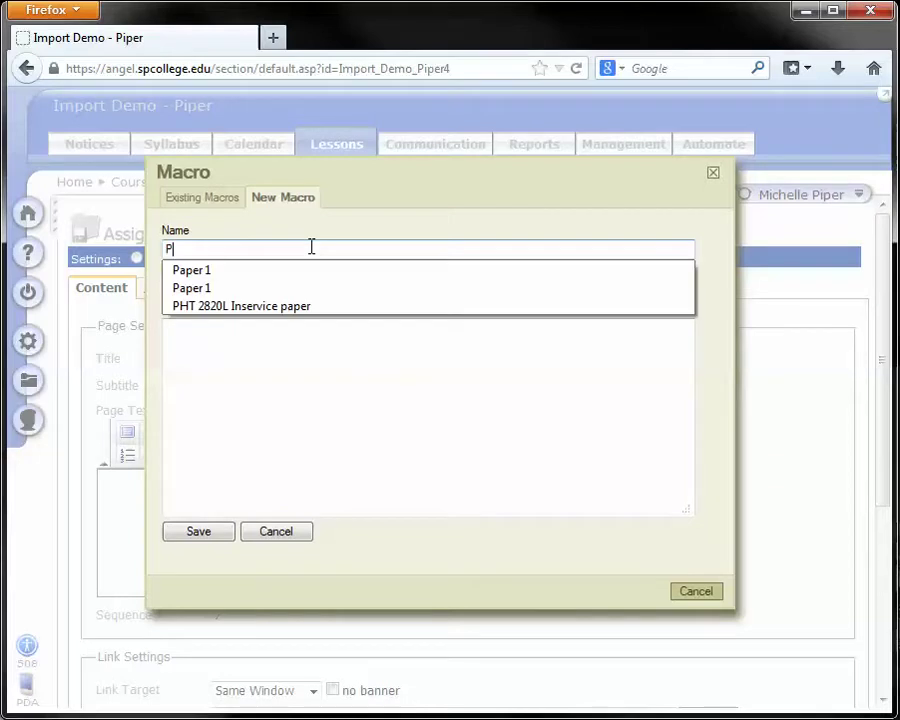
{"action": "type", "text": "roject1_Fee"}
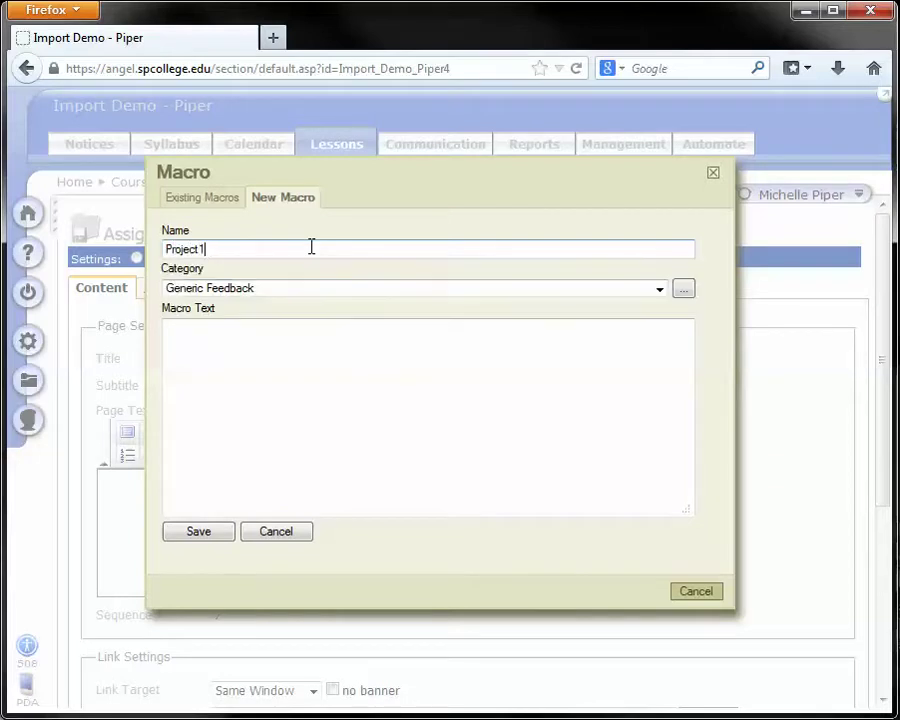
{"action": "key", "text": "BackSpace"}
{"action": "key", "text": "BackSpace"}
{"action": "key", "text": "BackSpace"}
{"action": "type", "text": "Genera"}
{"action": "key", "text": "BackSpace"}
{"action": "key", "text": "BackSpace"}
{"action": "type", "text": "ral Fe"}
{"action": "key", "text": "BackSpace"}
{"action": "key", "text": "BackSpace"}
{"action": "key", "text": "BackSpace"}
{"action": "type", "text": "Feedback"}
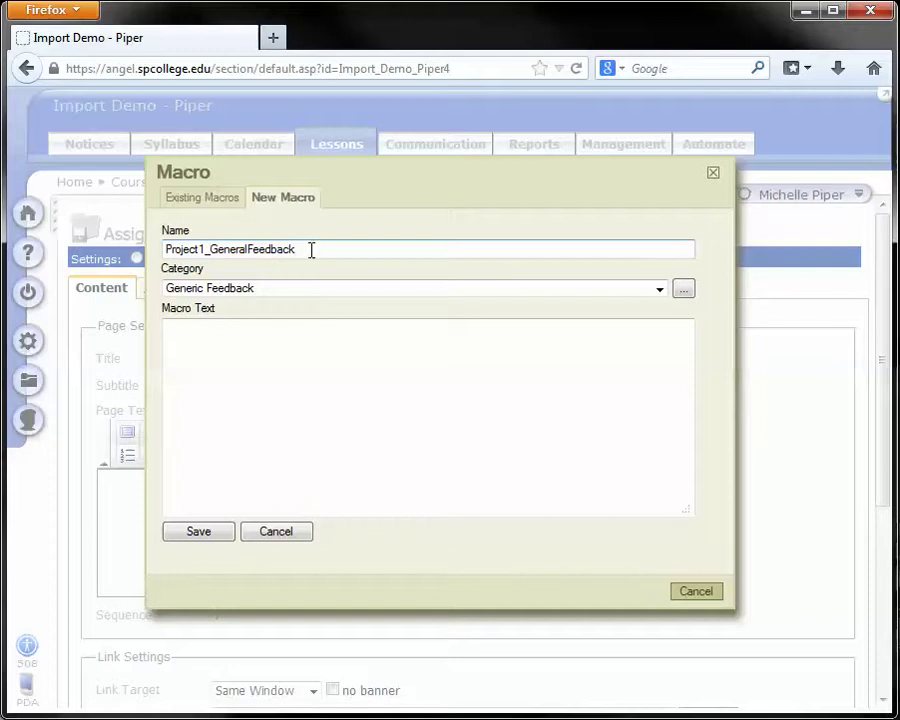
Assign the new macro to the Project 1 category, and open the new category prompt without creating one.
{"action": "left_click", "coordinate": [337, 296]}
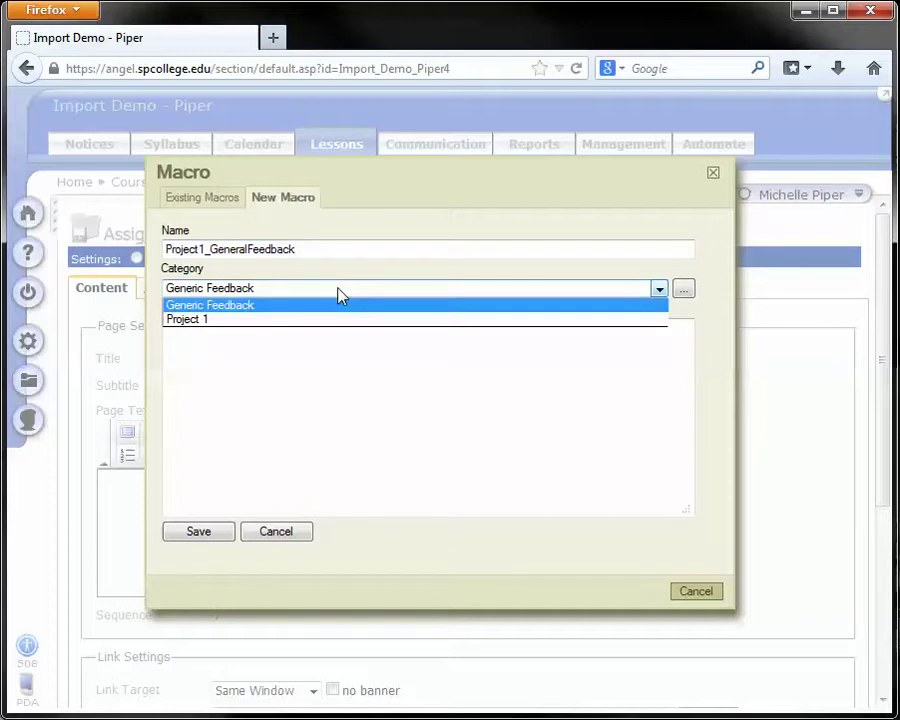
{"action": "left_click", "coordinate": [321, 289]}
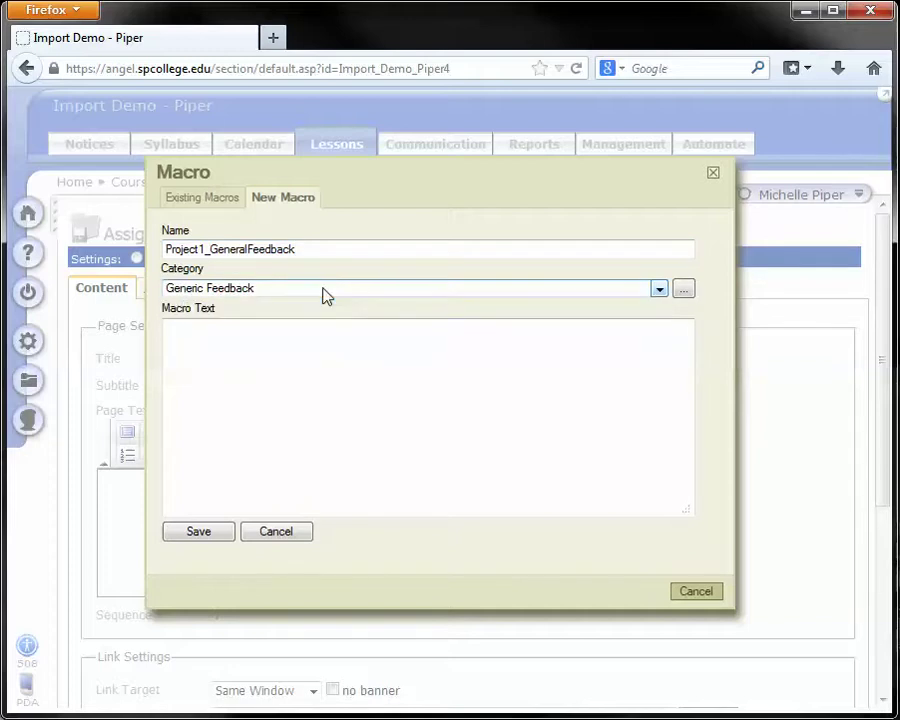
{"action": "left_click", "coordinate": [322, 290]}
{"action": "left_click", "coordinate": [327, 320]}
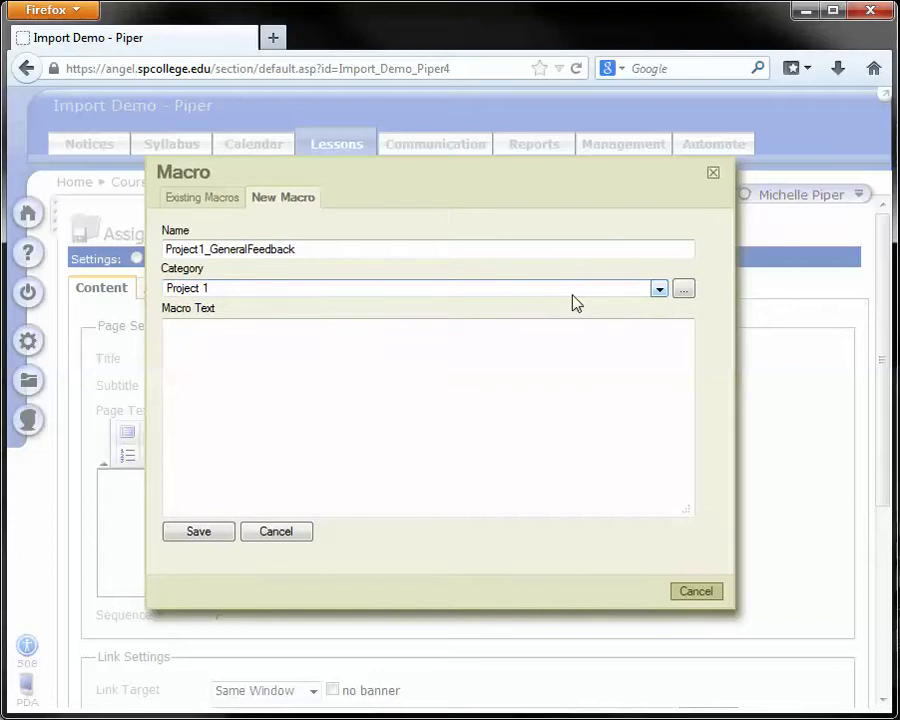
{"action": "left_click", "coordinate": [683, 292]}
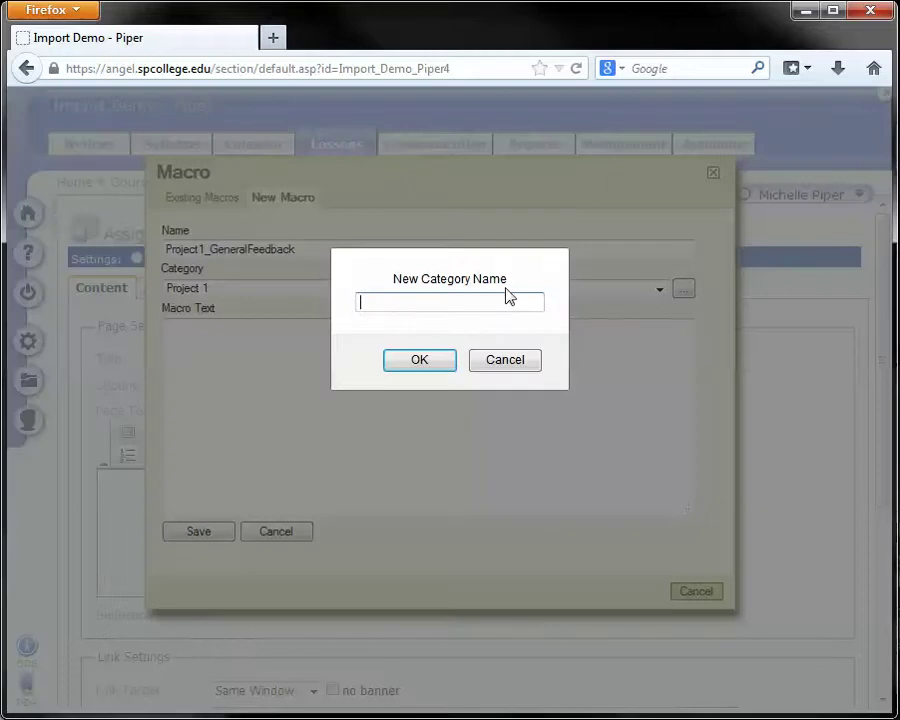
{"action": "left_click", "coordinate": [505, 362]}
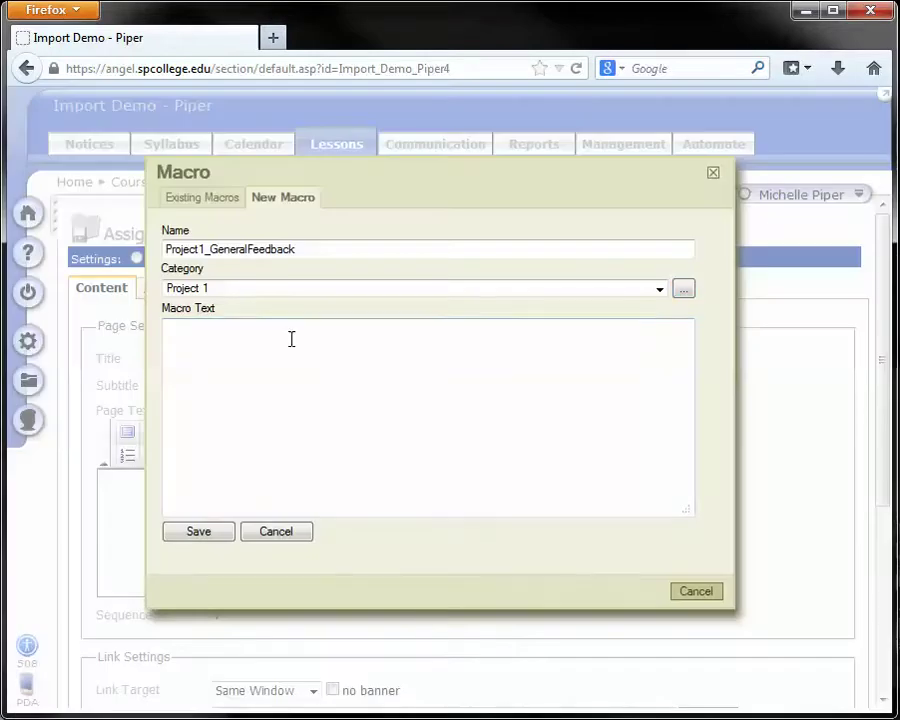
Enter "This is sample generic feedback for this assignment." as the macro text and save the macro.
{"action": "left_click", "coordinate": [219, 304]}
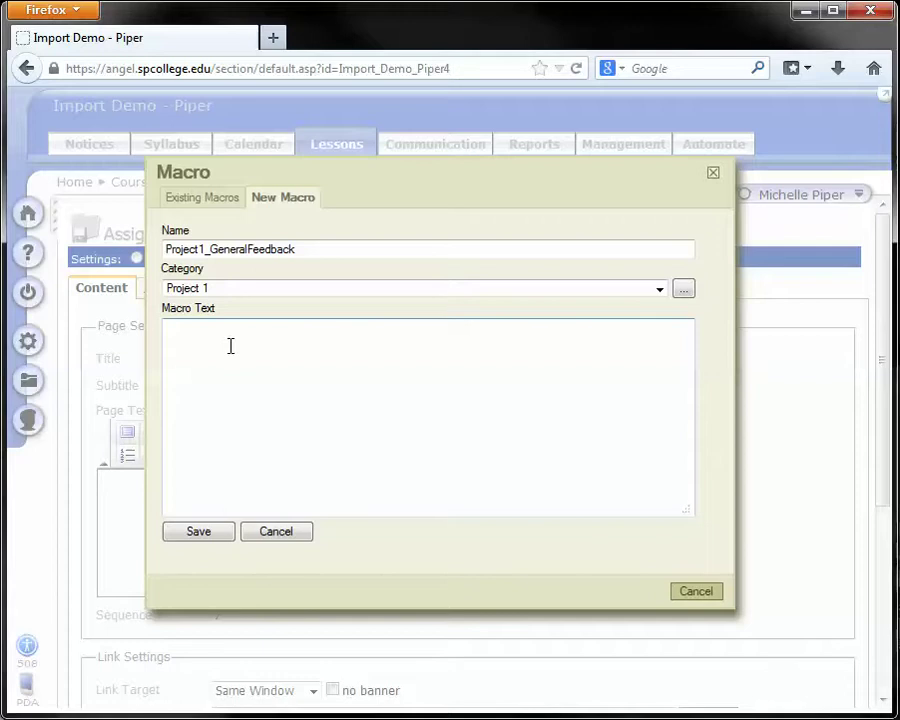
{"action": "type", "text": "This is sample generic feedback"}
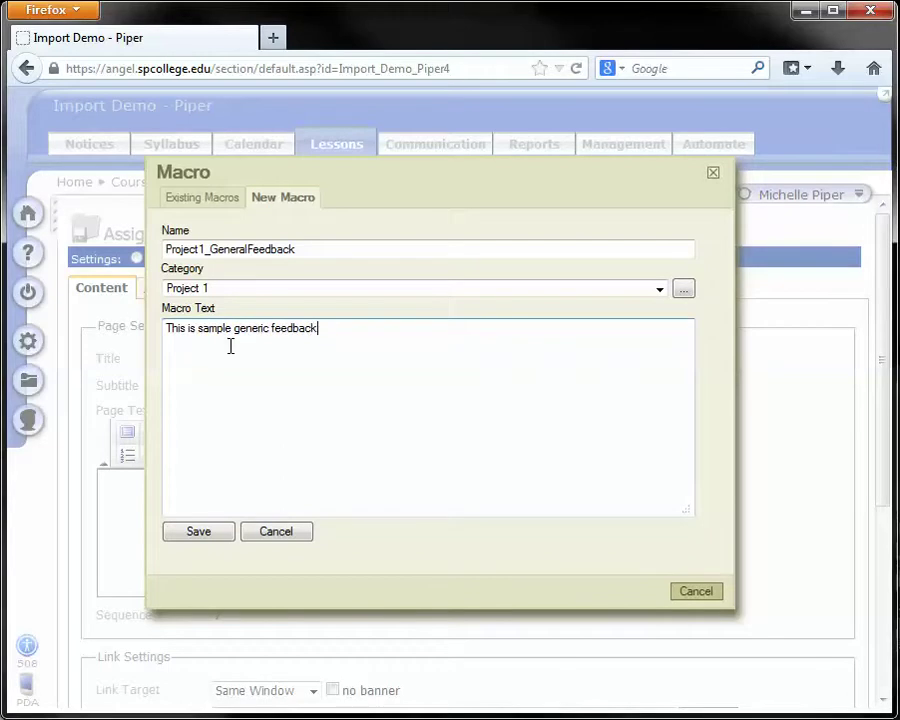
{"action": "type", "text": " for this assignment."}
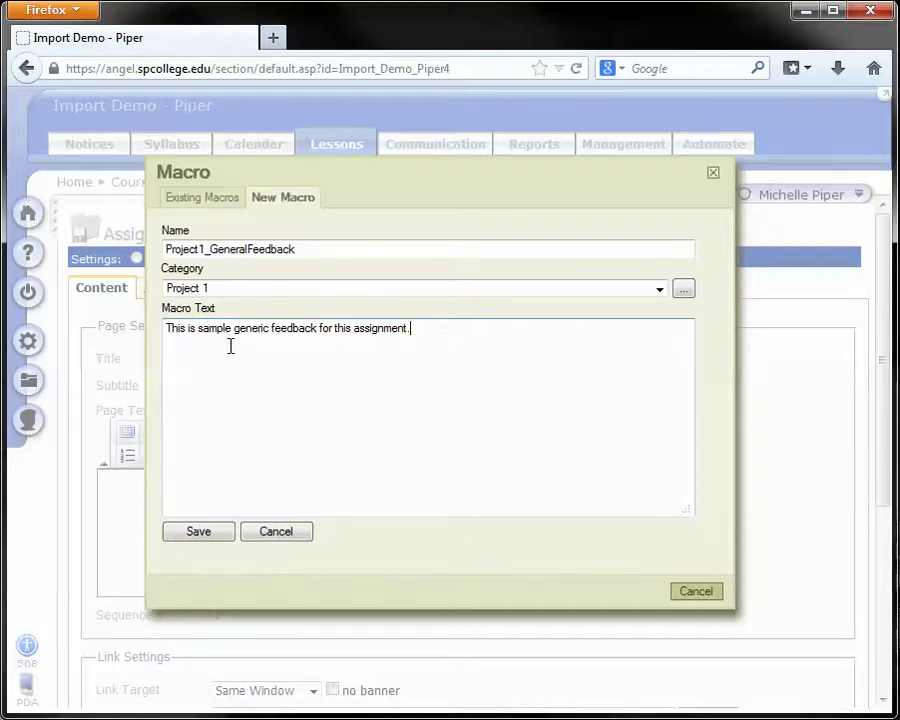
{"action": "left_click", "coordinate": [214, 532]}
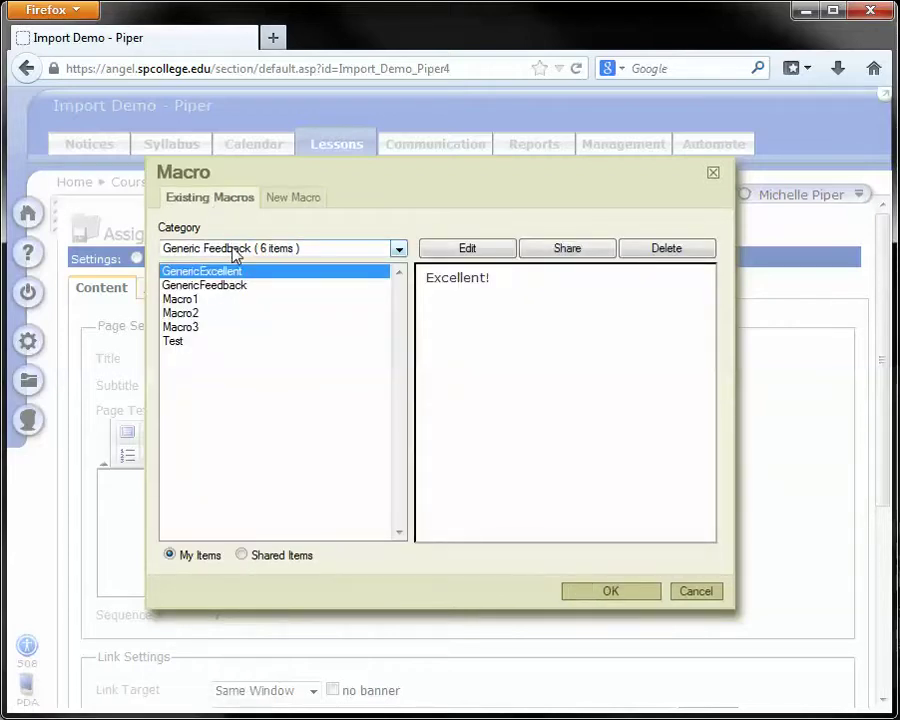
Show the macros in the Project 1 category and check the text of Project1_GeneralFeedback.
{"action": "left_click", "coordinate": [233, 252]}
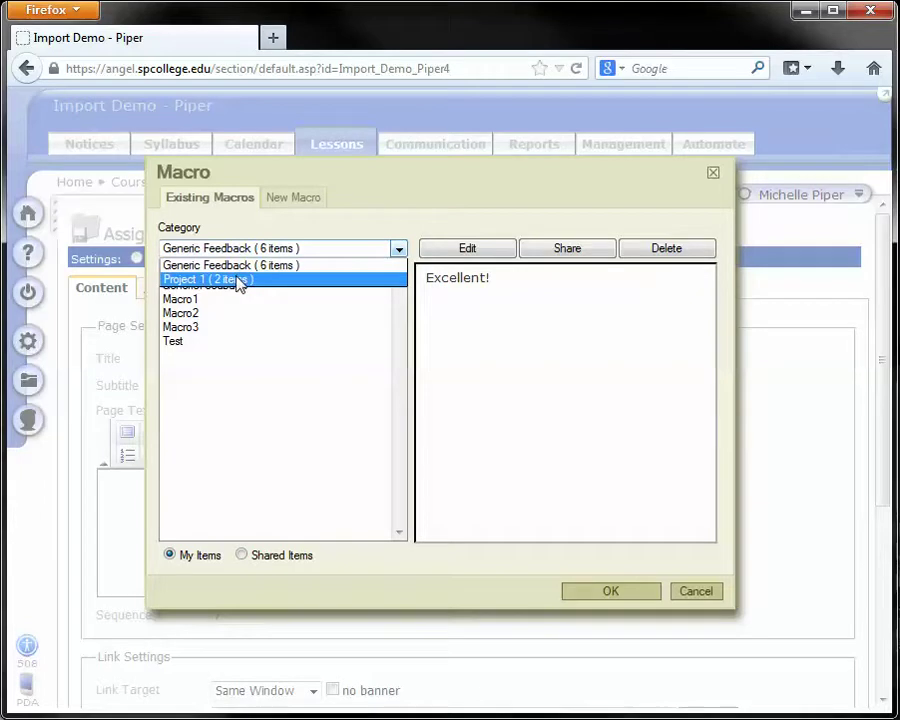
{"action": "left_click", "coordinate": [237, 282]}
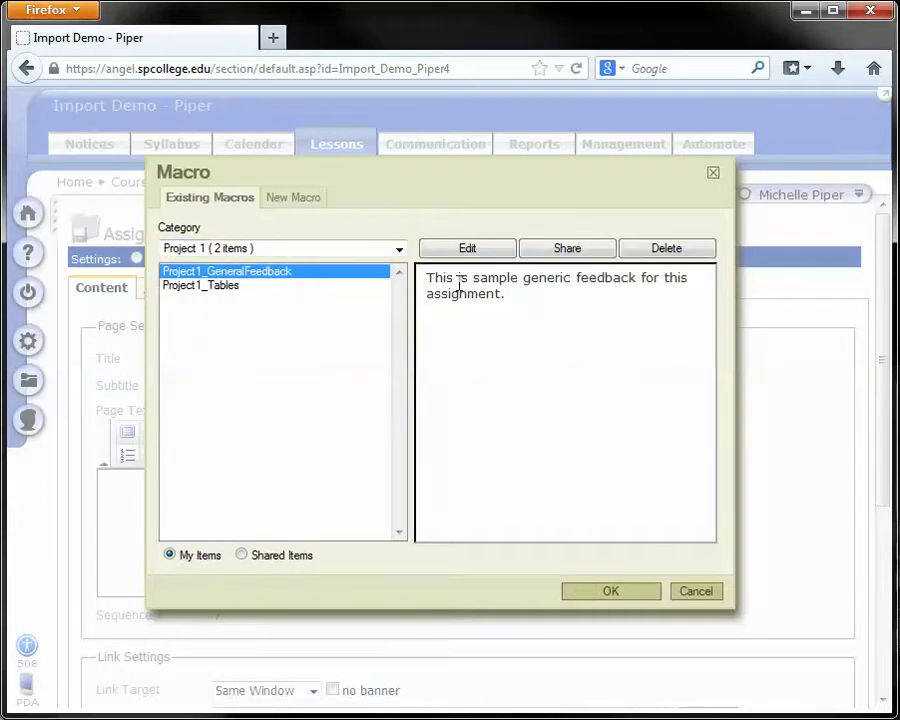
{"action": "triple_click", "coordinate": [505, 293]}
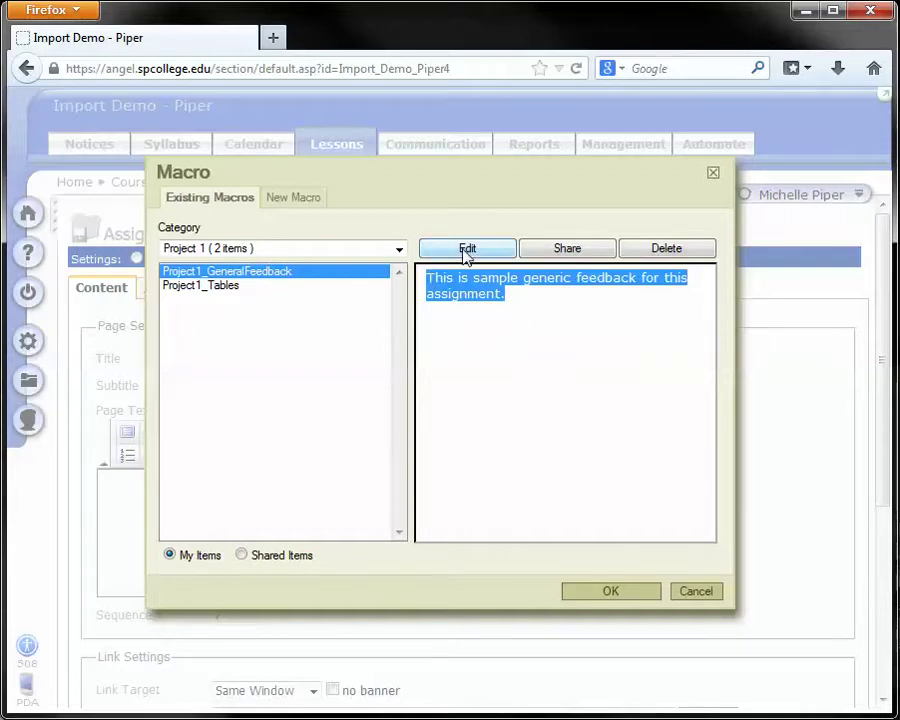
Review the audience and section options for sharing Project1_GeneralFeedback, then close the macro dialog without sharing.
{"action": "left_click", "coordinate": [566, 255]}
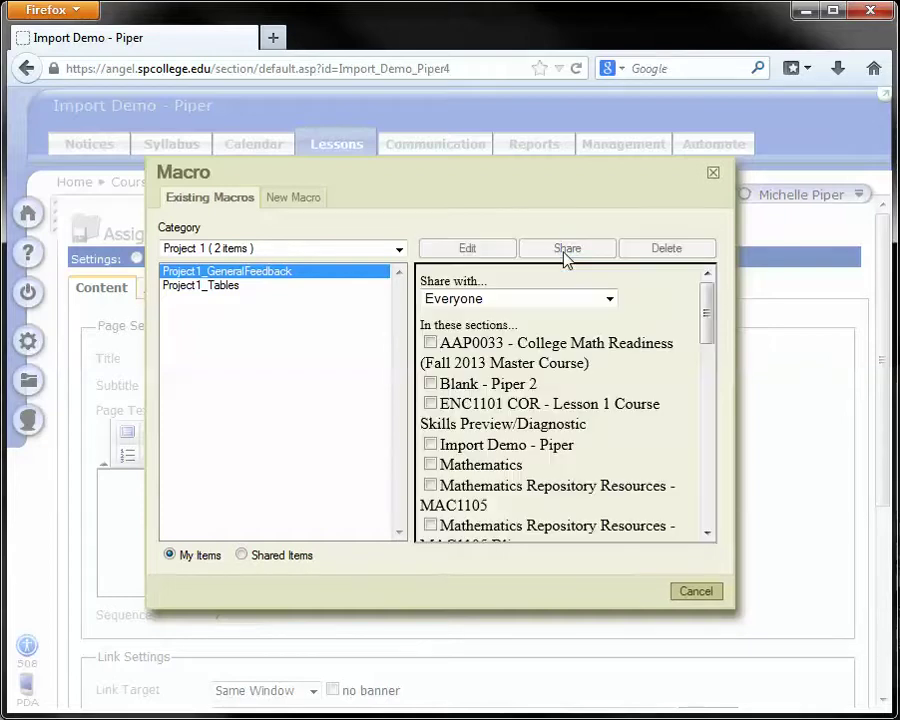
{"action": "left_click", "coordinate": [550, 300]}
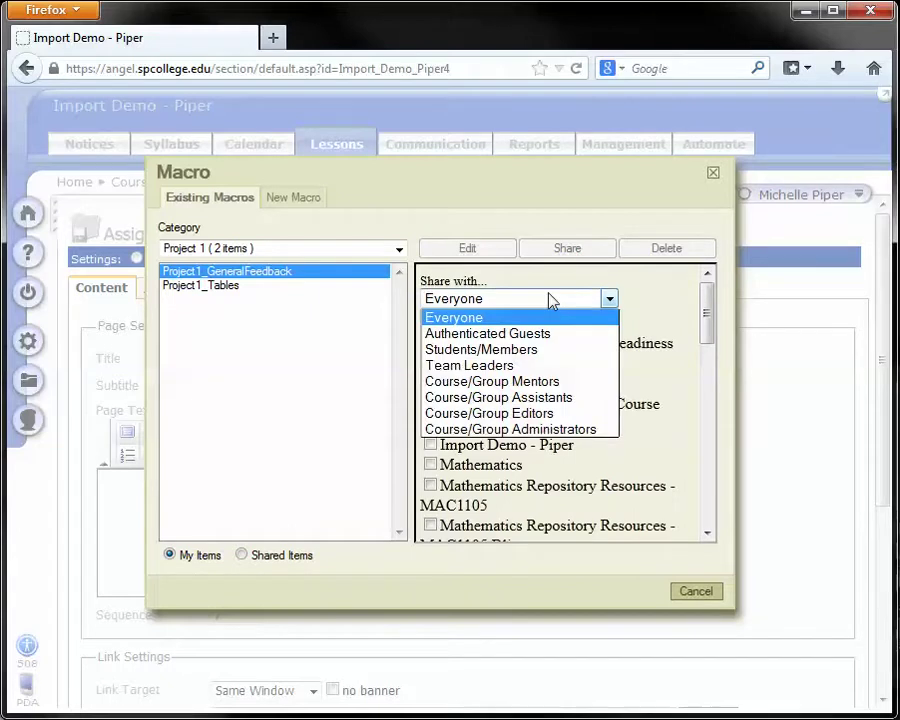
{"action": "left_click", "coordinate": [552, 300]}
{"action": "scroll", "coordinate": [663, 308], "scroll_direction": "down", "scroll_amount": 2}
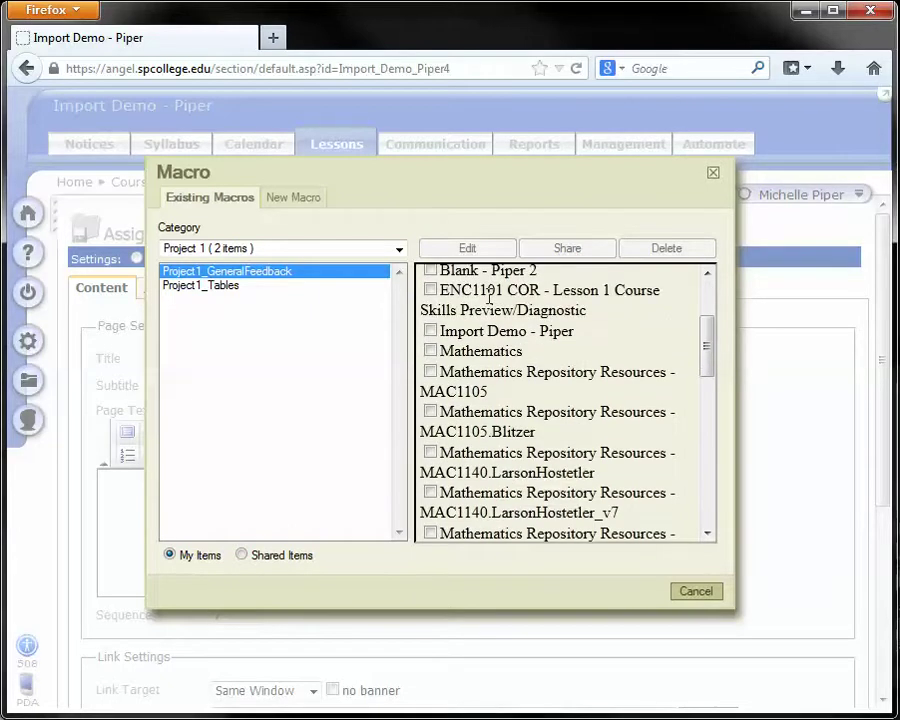
{"action": "scroll", "coordinate": [492, 305], "scroll_direction": "down", "scroll_amount": 5}
{"action": "scroll", "coordinate": [490, 302], "scroll_direction": "down", "scroll_amount": 4}
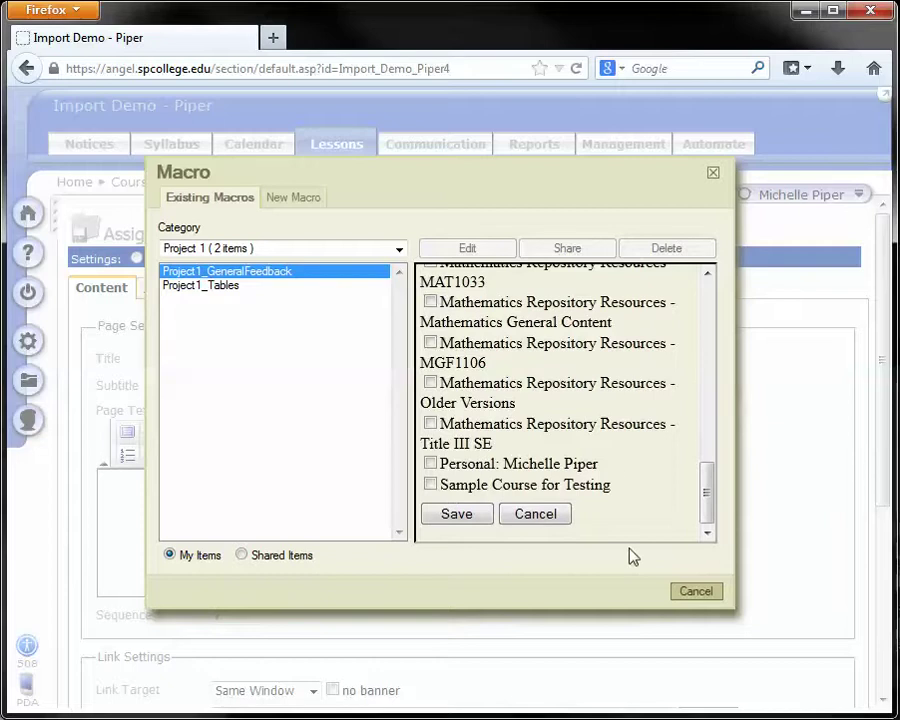
{"action": "left_click", "coordinate": [694, 592]}
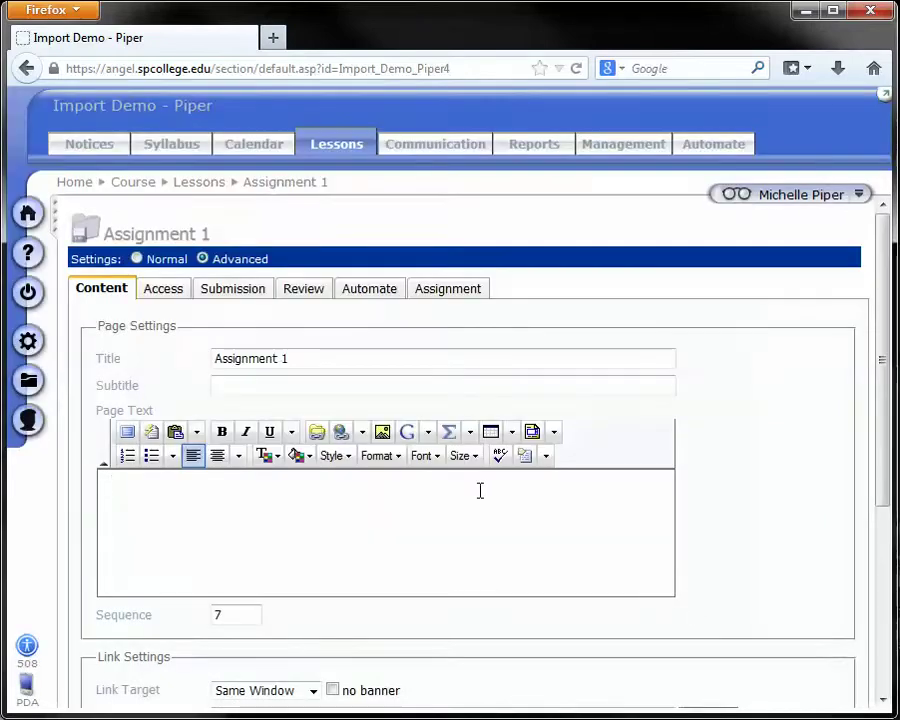
Close the Assignment 1 settings and return to the Lessons list.
{"action": "scroll", "coordinate": [480, 490], "scroll_direction": "down", "scroll_amount": 5}
{"action": "scroll", "coordinate": [488, 494], "scroll_direction": "down", "scroll_amount": 2}
{"action": "left_click", "coordinate": [92, 688]}
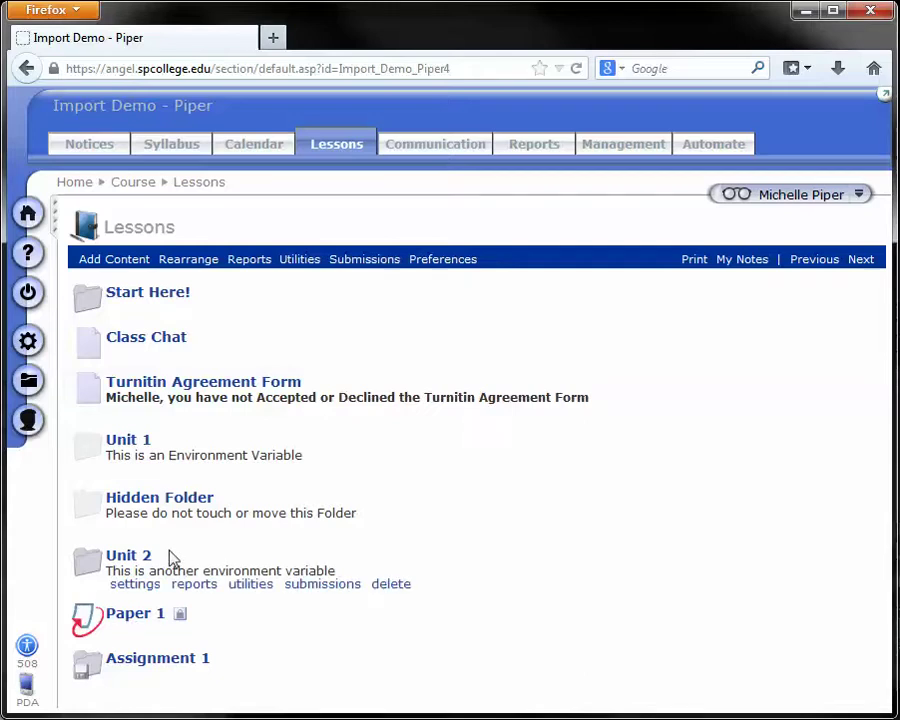
Open the submission in Unit 1's Submit Resources Here drop box for grading and set its grade to 100 points.
{"action": "left_click", "coordinate": [135, 445]}
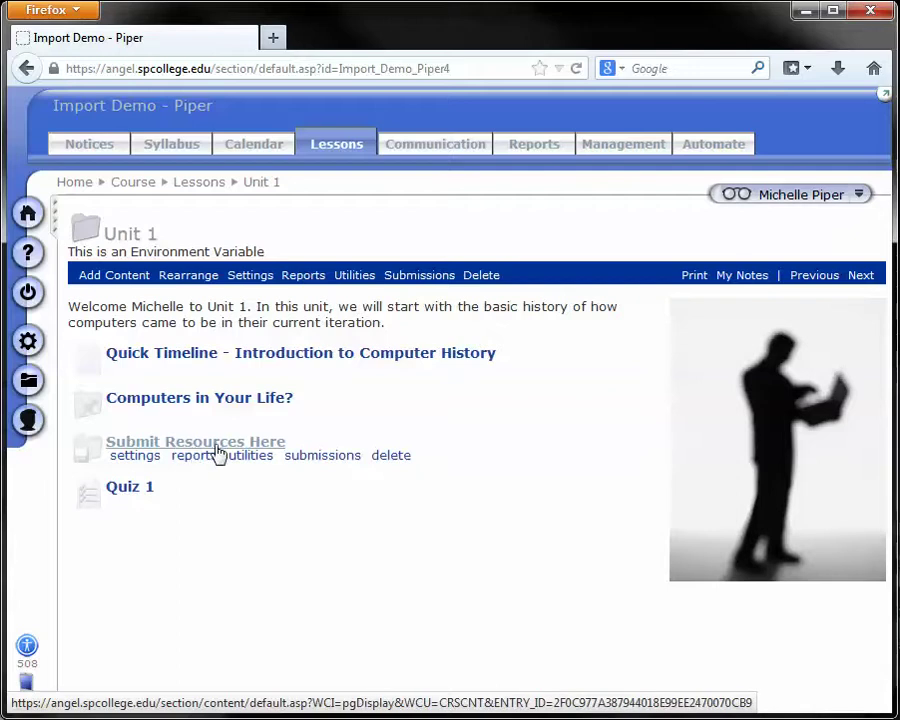
{"action": "left_click", "coordinate": [318, 457]}
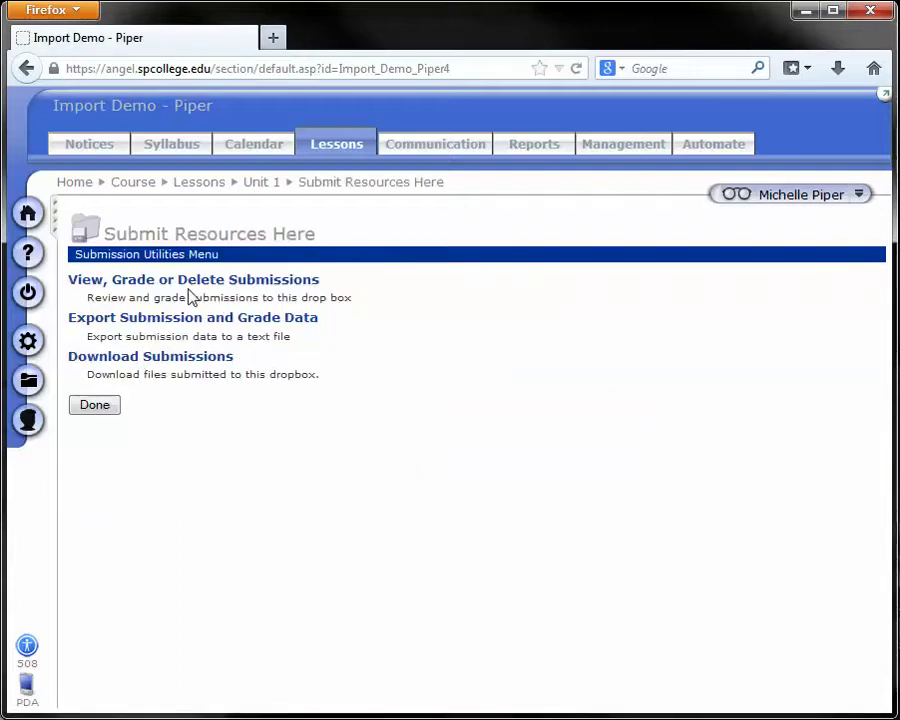
{"action": "left_click", "coordinate": [187, 283]}
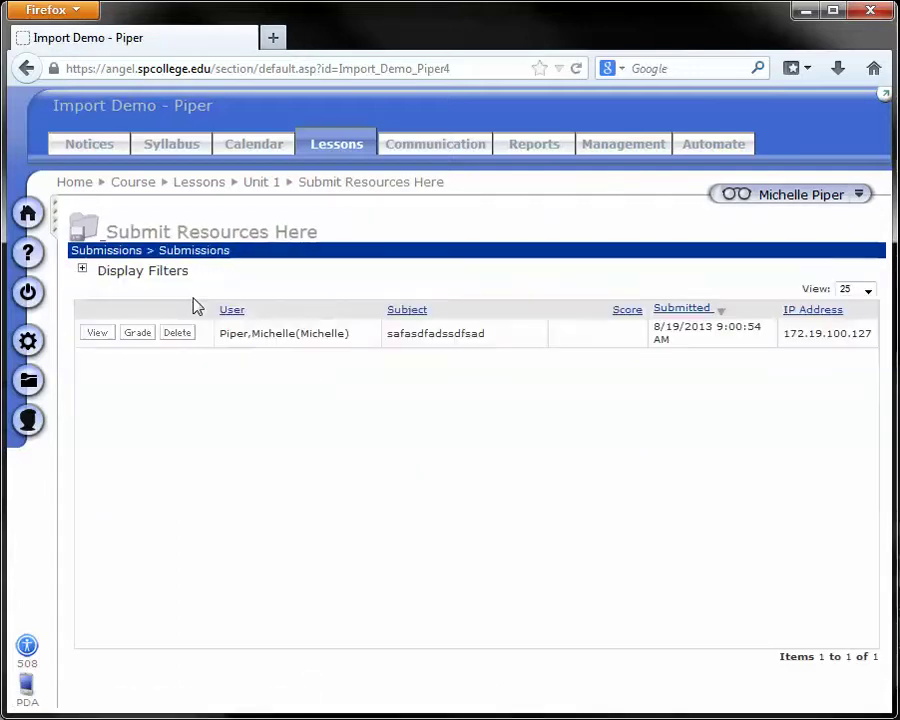
{"action": "left_click", "coordinate": [138, 336]}
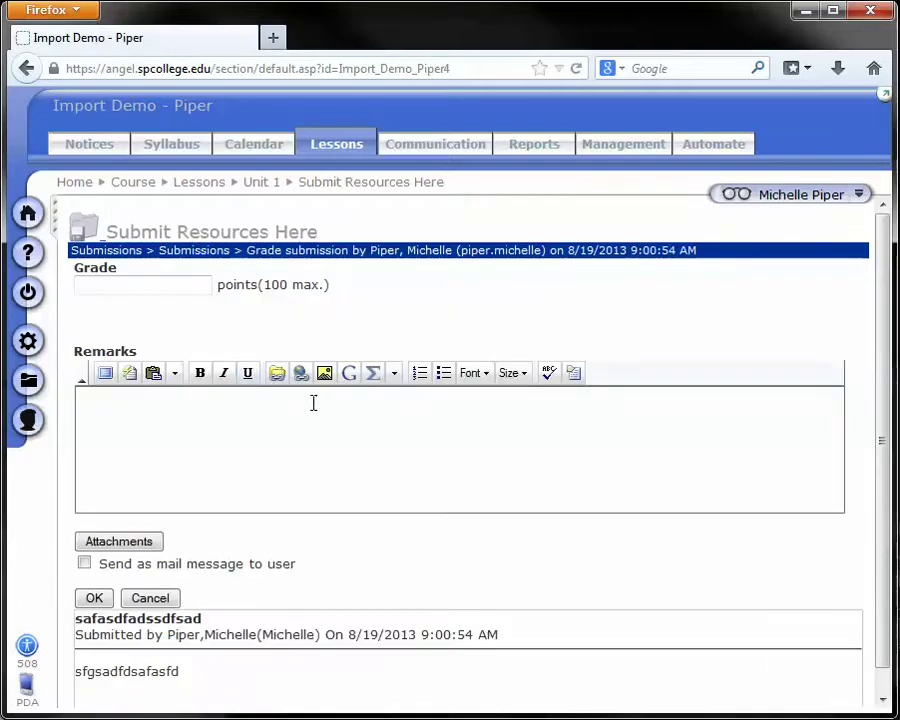
{"action": "left_click", "coordinate": [182, 283]}
{"action": "type", "text": "100"}
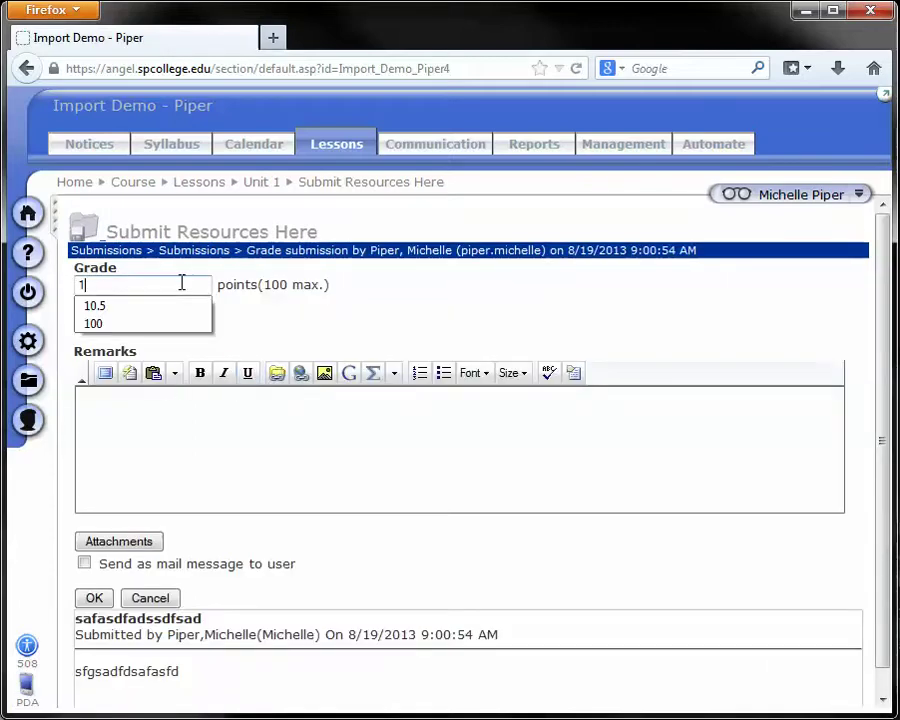
Insert the Project1_GeneralFeedback macro from the Project 1 category into the submission's remarks.
{"action": "left_click", "coordinate": [285, 438]}
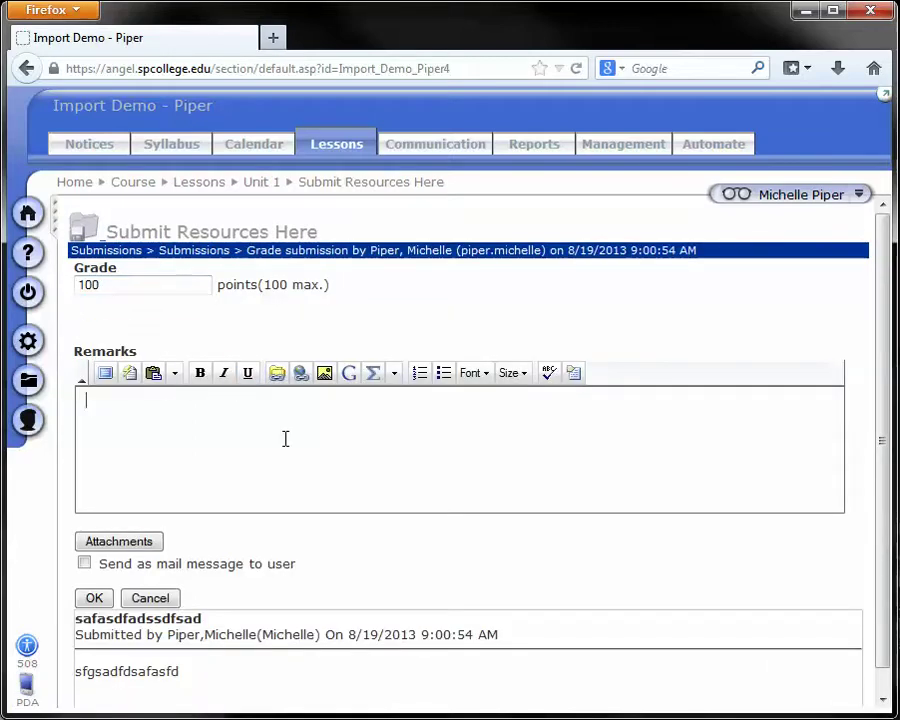
{"action": "left_click", "coordinate": [133, 376]}
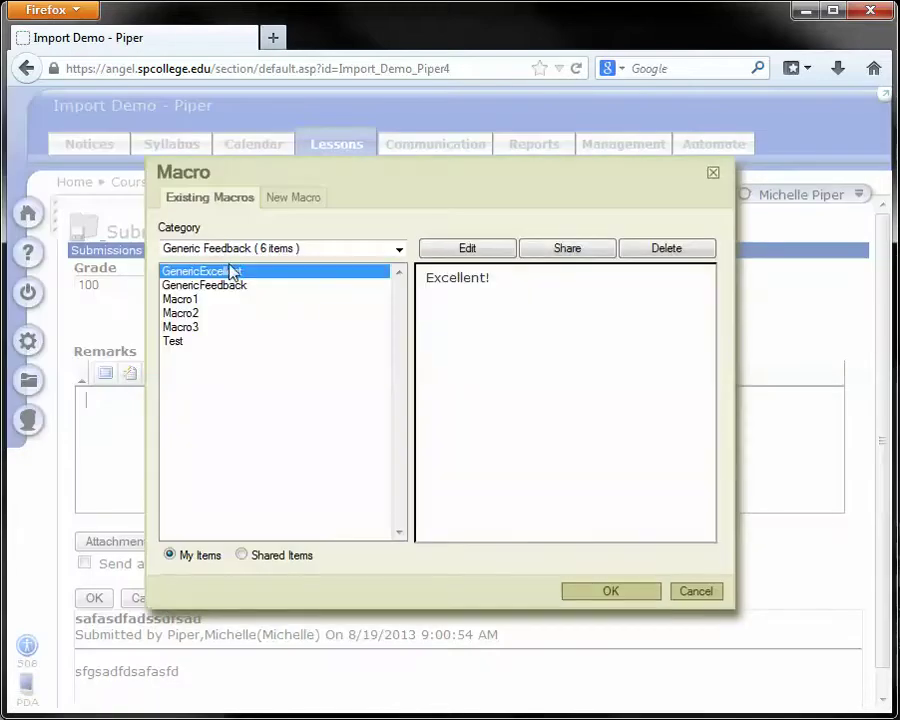
{"action": "left_click", "coordinate": [237, 249]}
{"action": "left_click", "coordinate": [238, 280]}
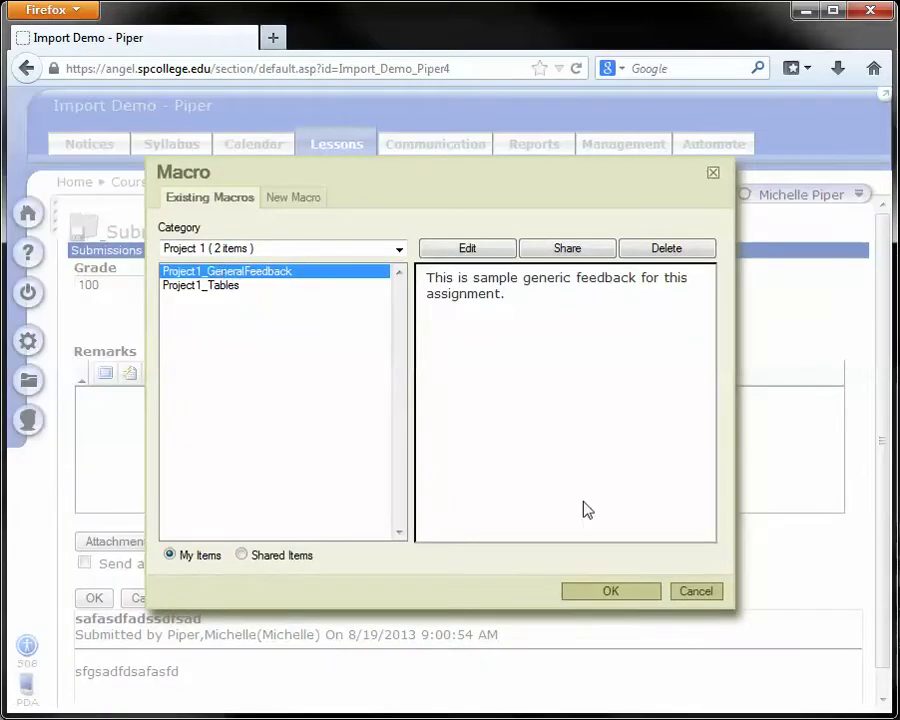
{"action": "left_click", "coordinate": [309, 276]}
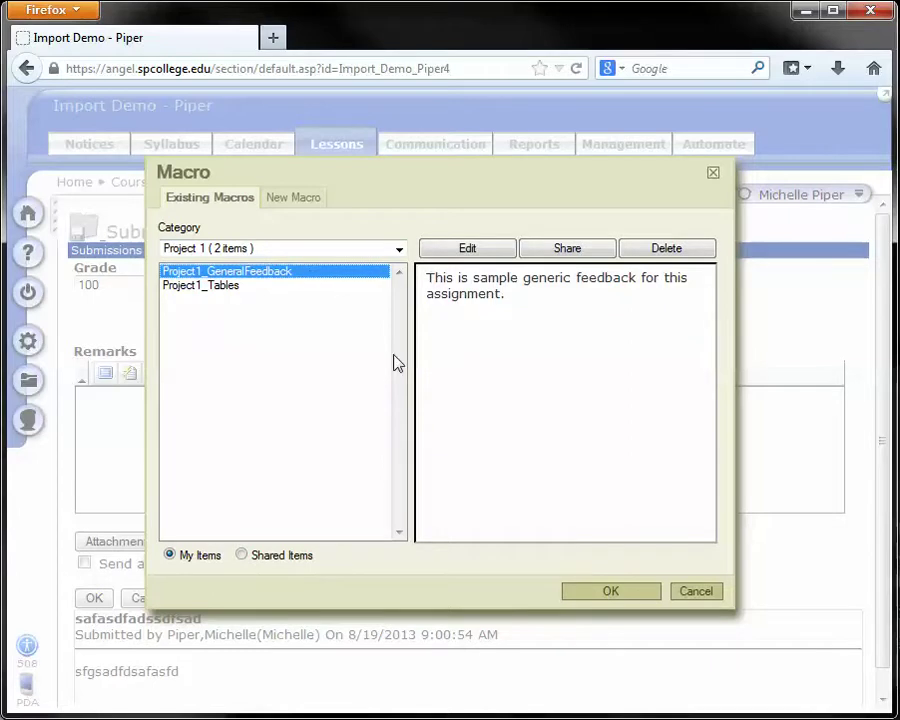
{"action": "left_click", "coordinate": [609, 591]}
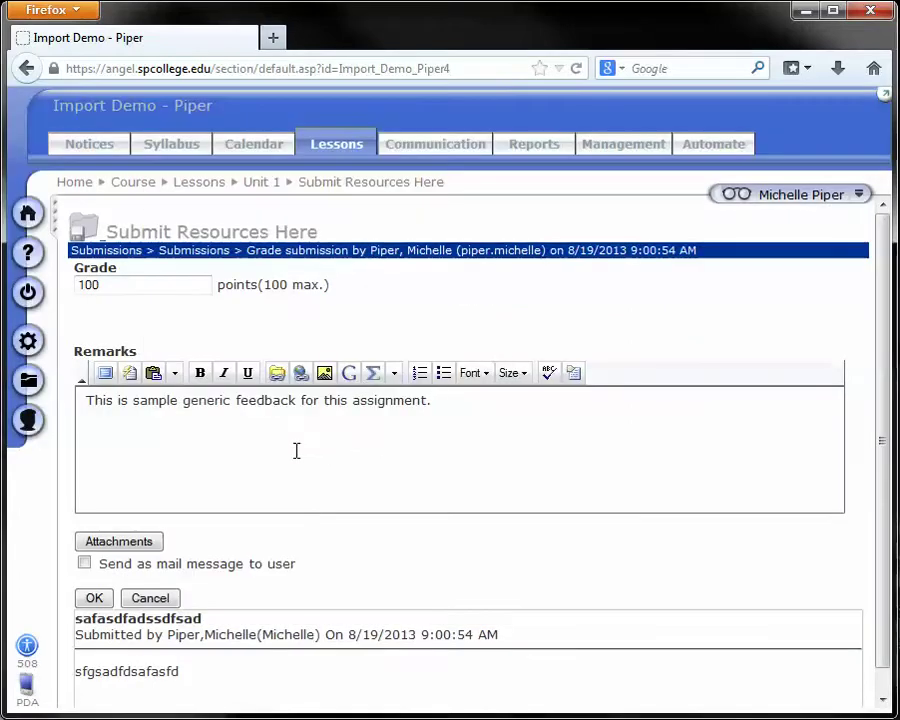
Add the GenericFeedback macro from the Generic Feedback category on a new line in the remarks.
{"action": "key", "text": "Return"}
{"action": "left_click", "coordinate": [131, 377]}
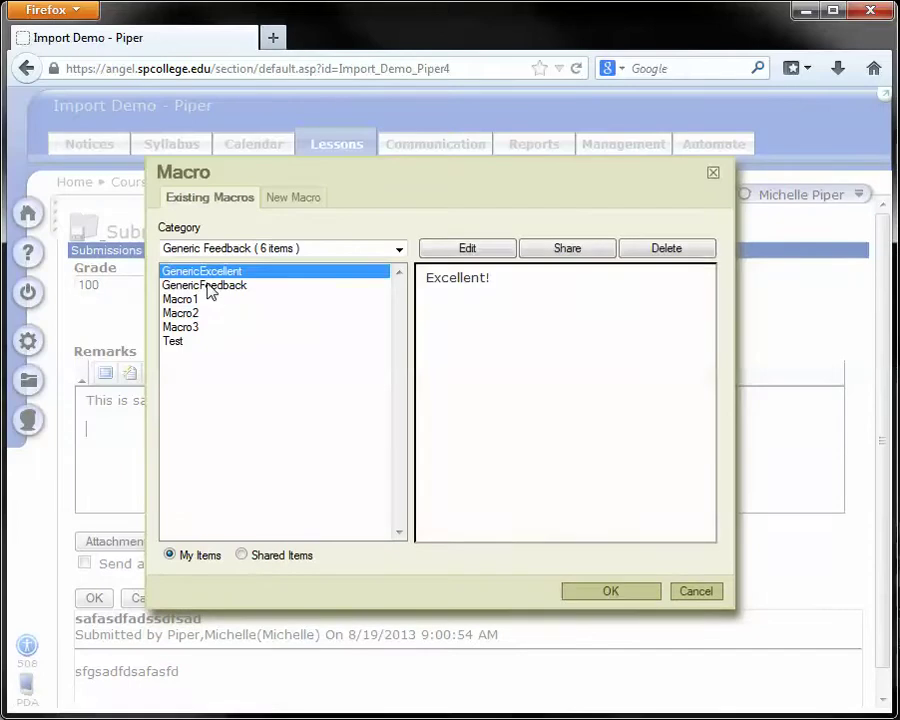
{"action": "left_click", "coordinate": [208, 286]}
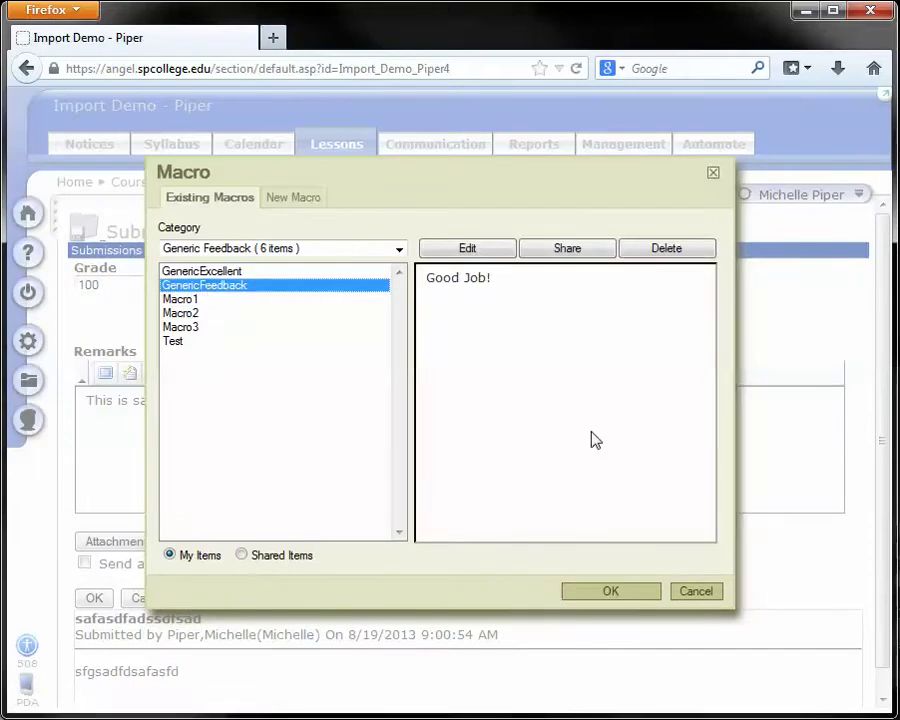
{"action": "left_click", "coordinate": [612, 592]}
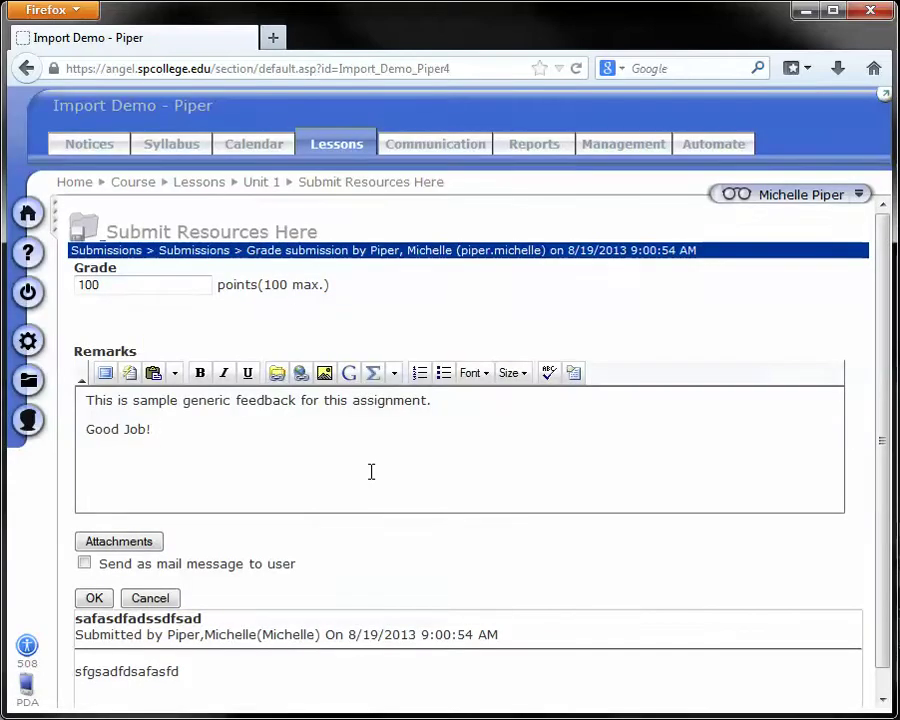